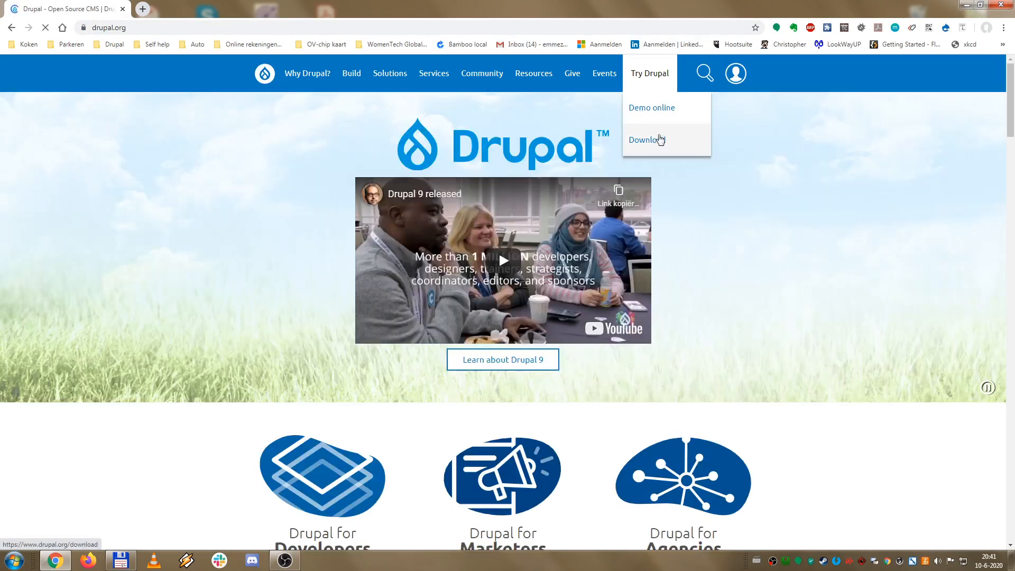
# Step: Go to the Drupal download page to get the drupal-9.0.0.zip package
pyautogui.click(656, 143)
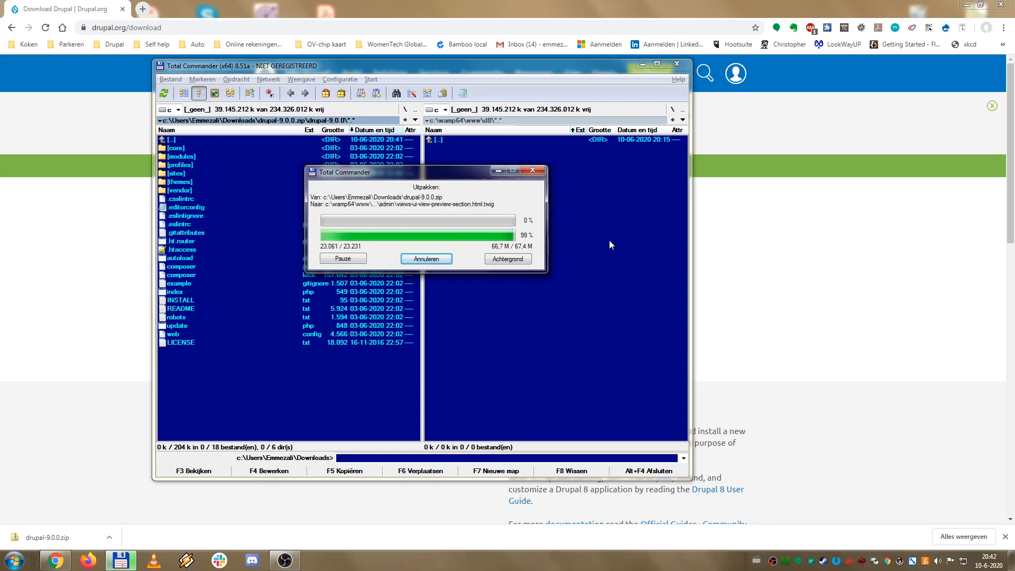
# Step: Load the local site at d8/ in the browser to reach the Drupal installer
pyautogui.click(263, 27)
pyautogui.write('d8/')
pyautogui.press('Return')
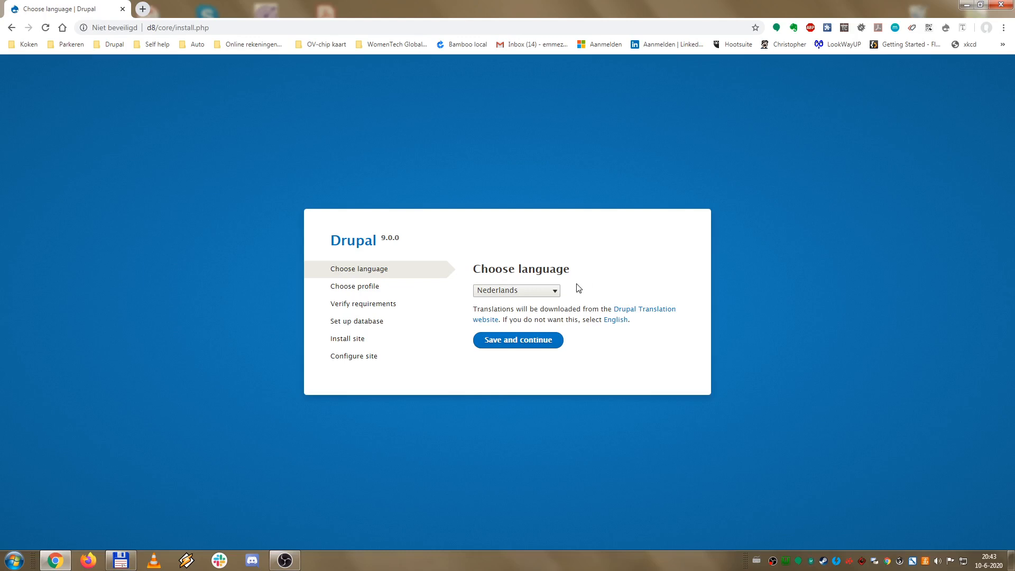
# Step: Choose English as the installation language and save to continue
pyautogui.click(555, 290)
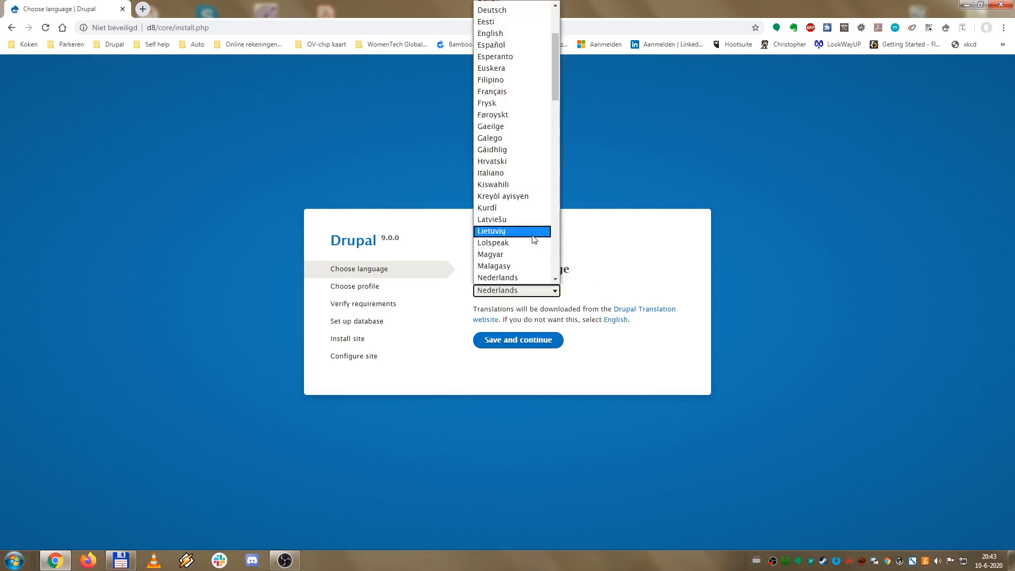
pyautogui.scroll(3, 537, 201)
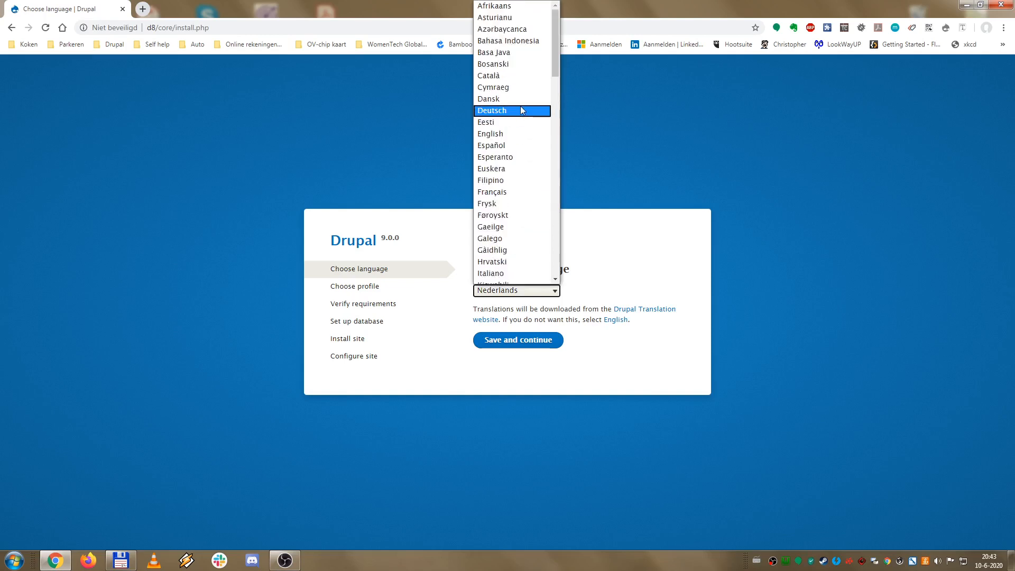
pyautogui.click(512, 134)
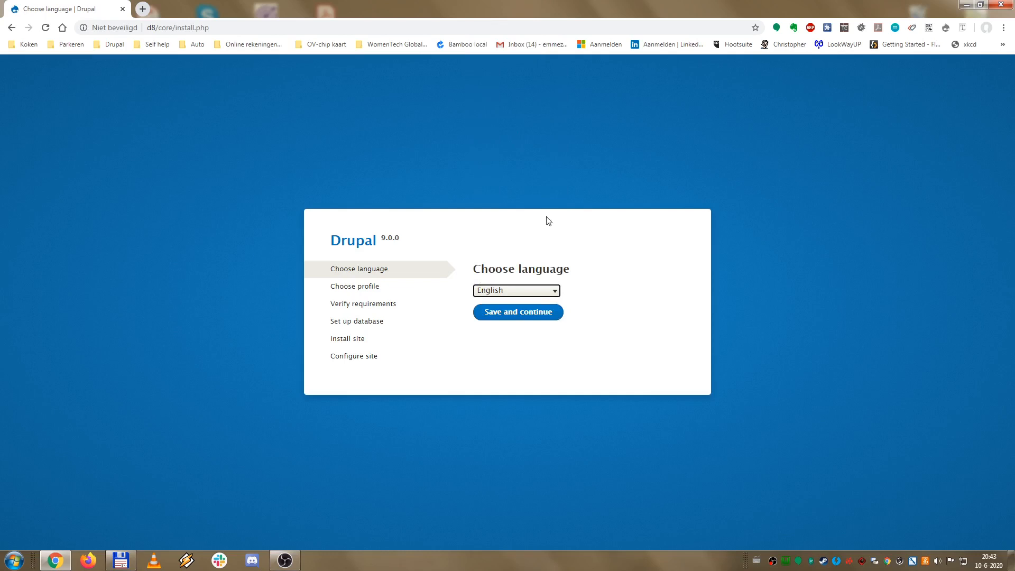
pyautogui.click(540, 313)
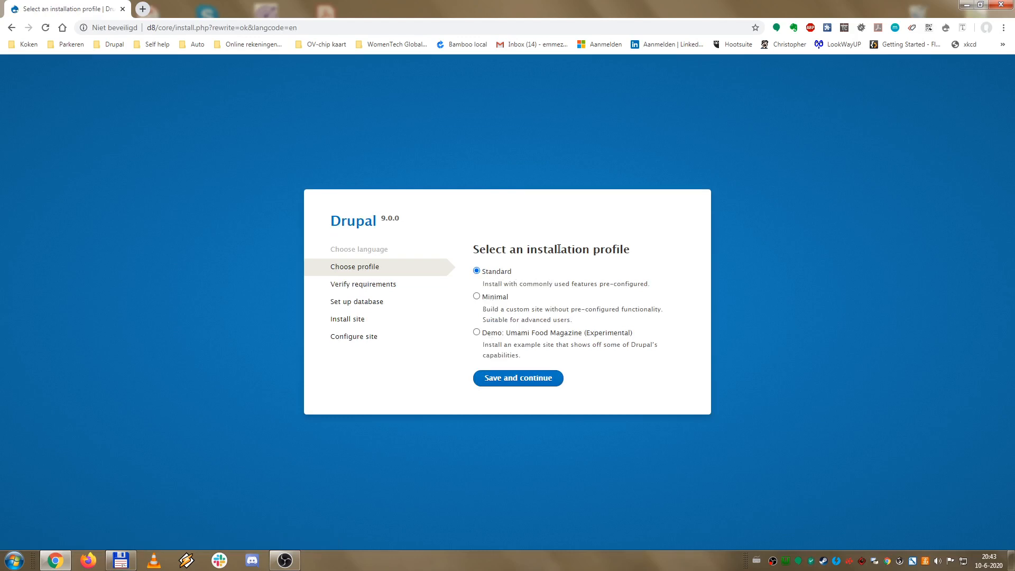
# Step: Select the Demo: Umami Food Magazine (Experimental) profile and continue
pyautogui.click(477, 334)
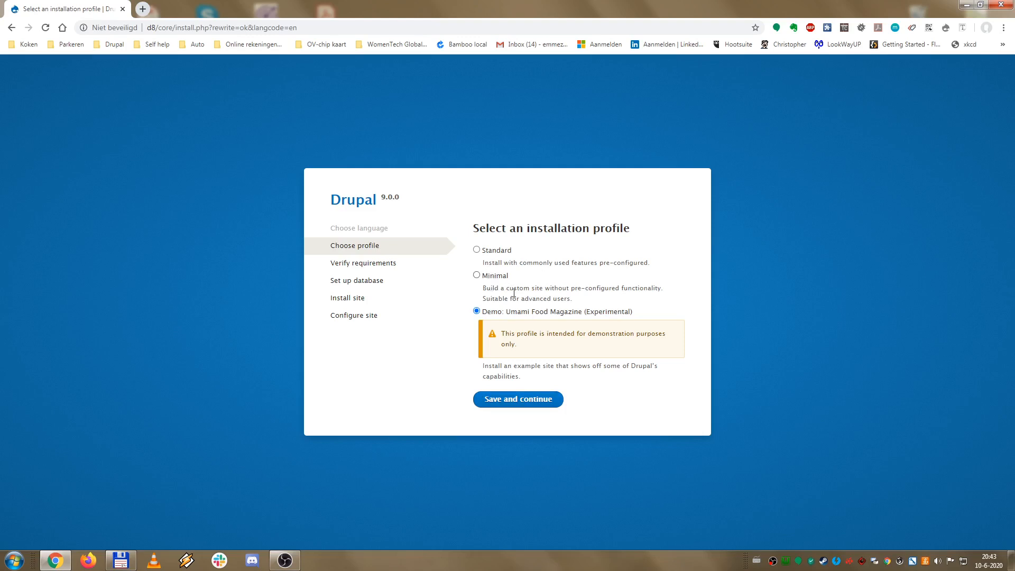
pyautogui.click(535, 403)
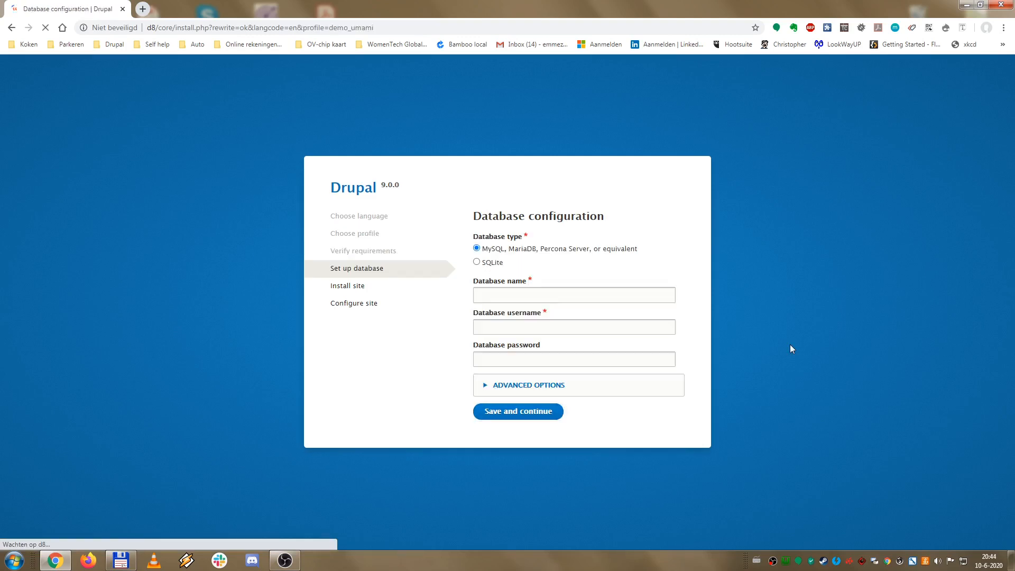
# Step: Enter database name d8_dev, username d8 and the database password
pyautogui.click(618, 297)
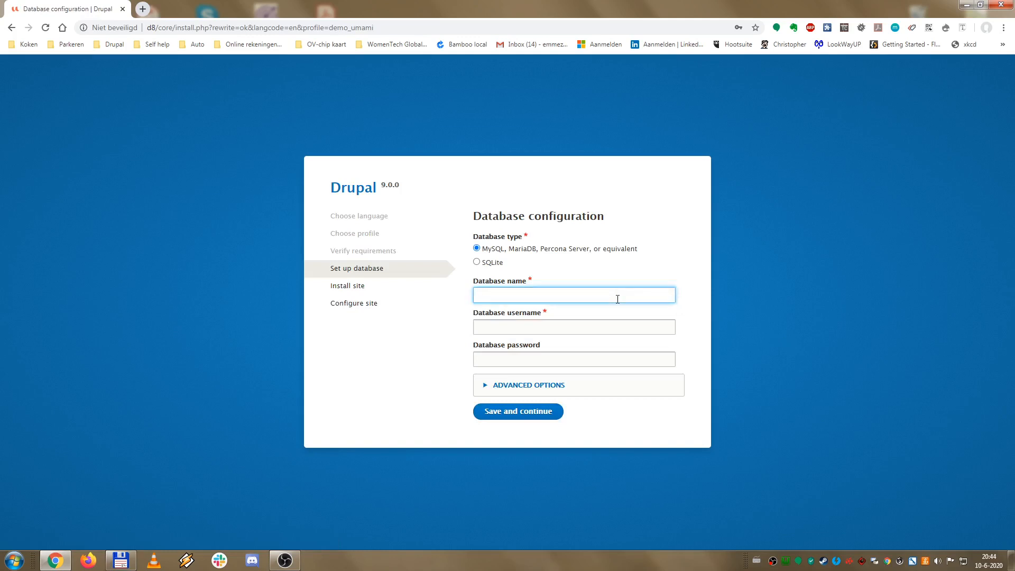
pyautogui.write('d8_dev')
pyautogui.click(636, 326)
pyautogui.write('d8')
pyautogui.press('Tab')
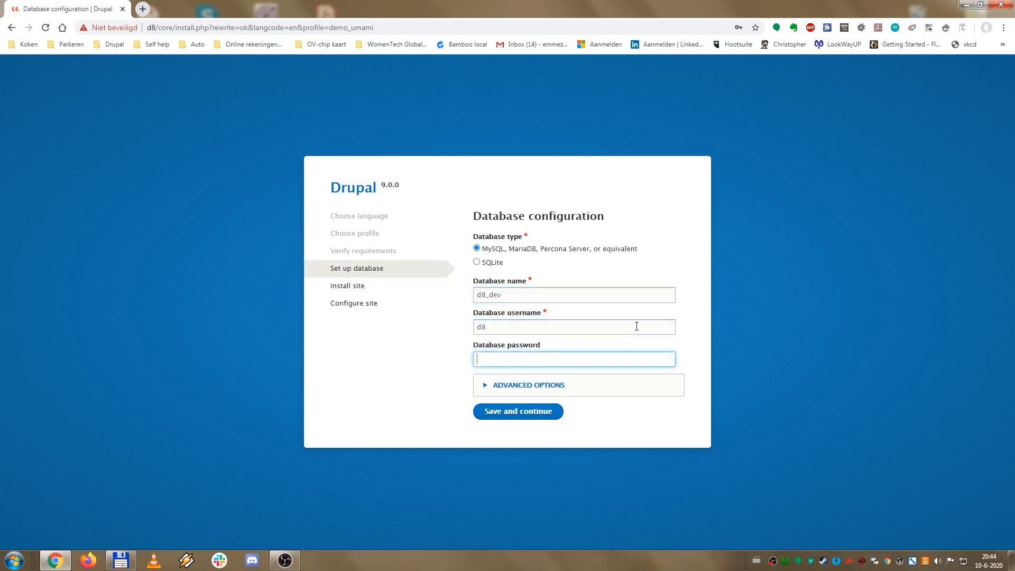
pyautogui.write('d8')
# Step: Review the advanced host and port options, then submit the database settings
pyautogui.click(559, 385)
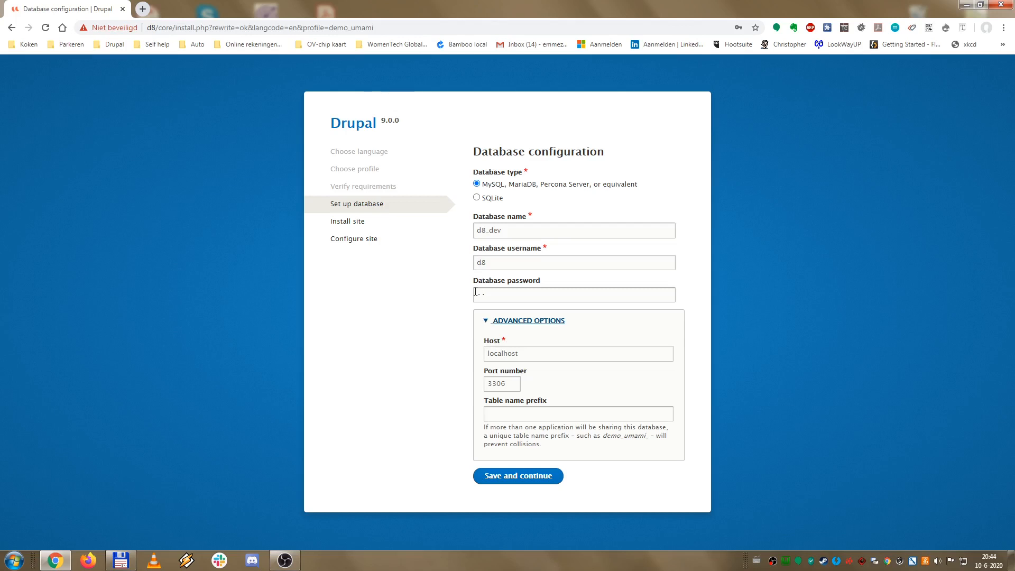
pyautogui.click(534, 321)
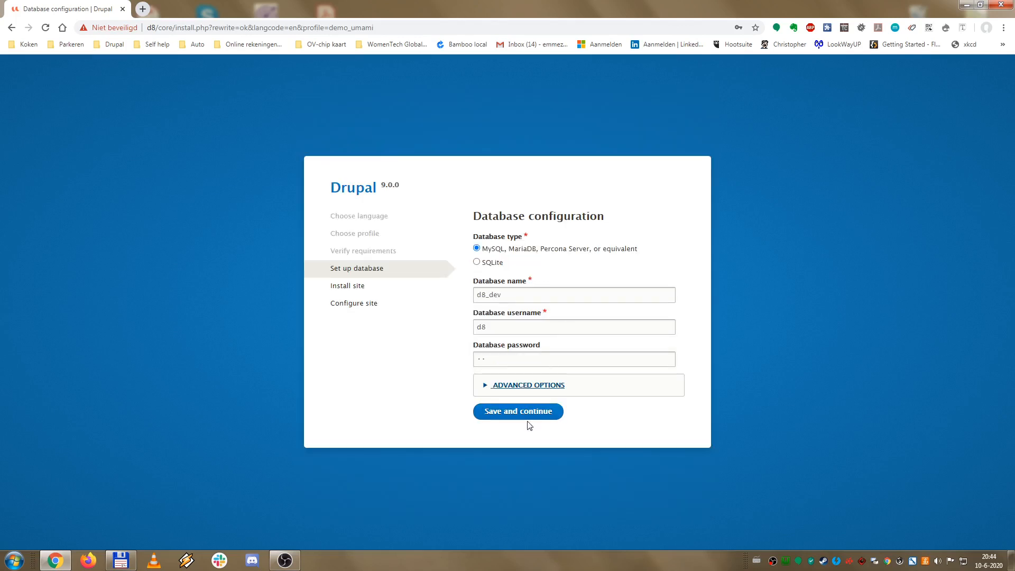
pyautogui.click(526, 416)
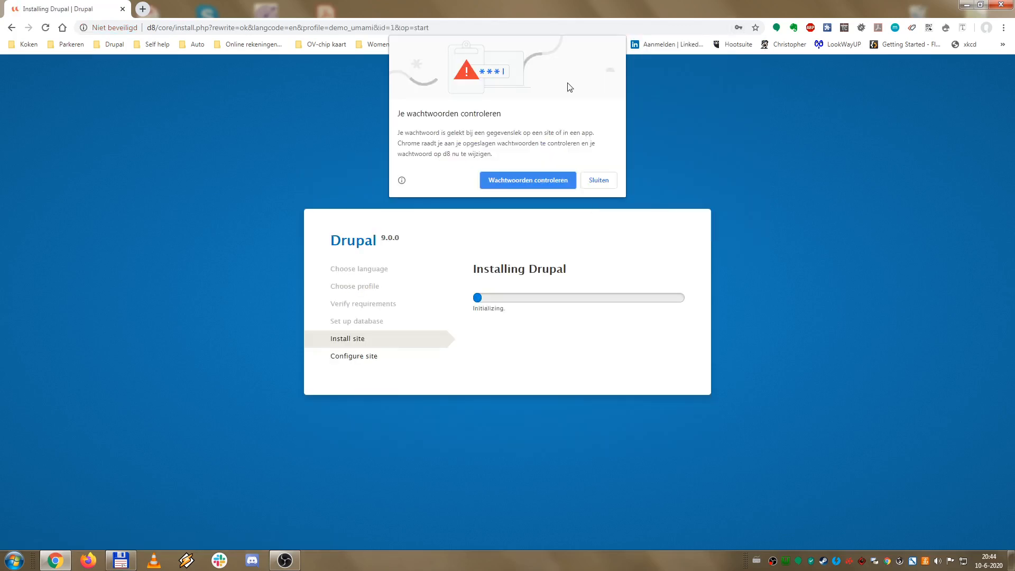
# Step: Dismiss the browser's password warning and let the Umami installation run to completion
pyautogui.click(592, 183)
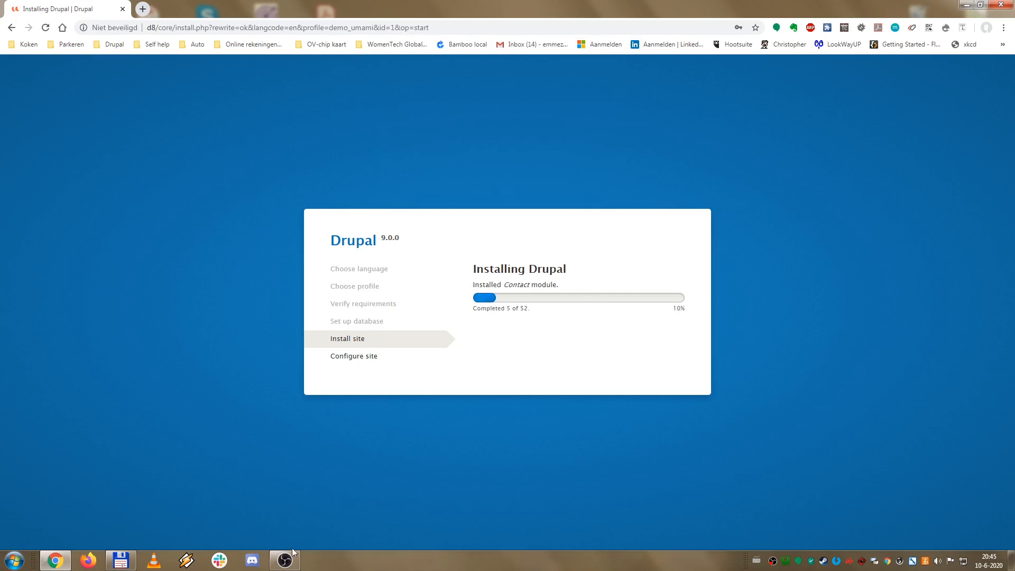
pyautogui.moveTo(291, 559)
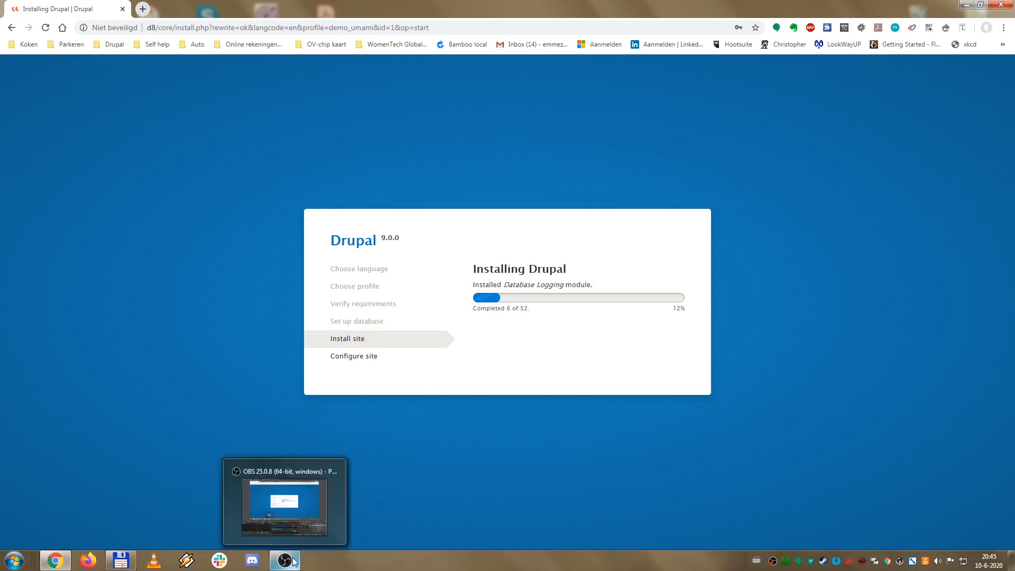
pyautogui.click(284, 505)
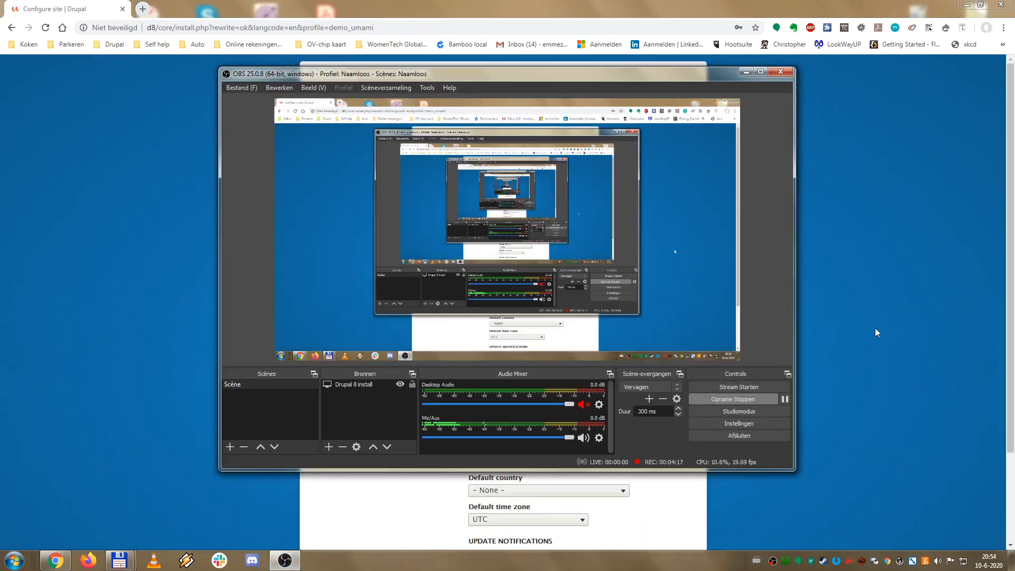
pyautogui.click(876, 332)
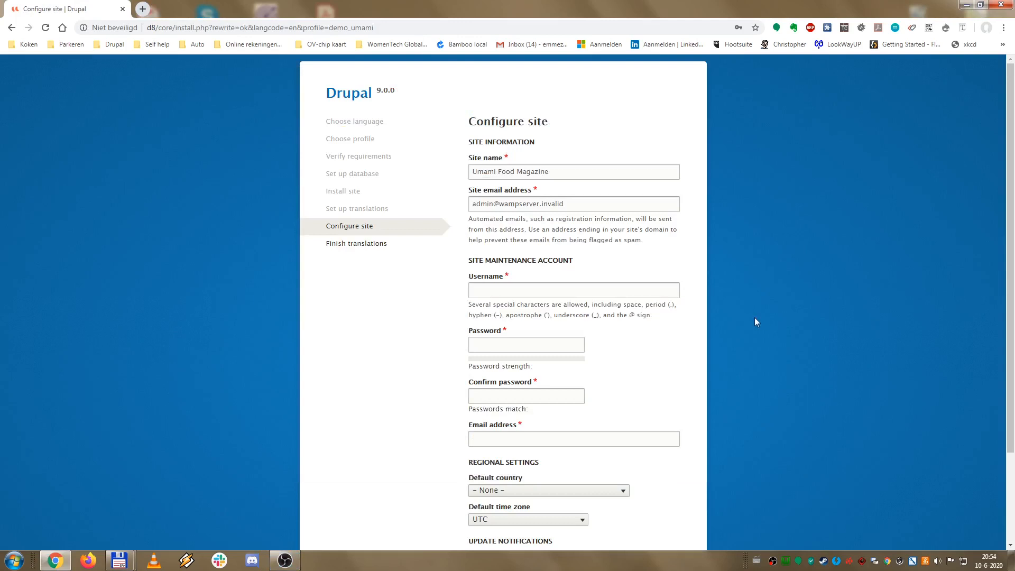
# Step: Enter the maintenance account username, replacing the initially typed 'admin'
pyautogui.click(577, 172)
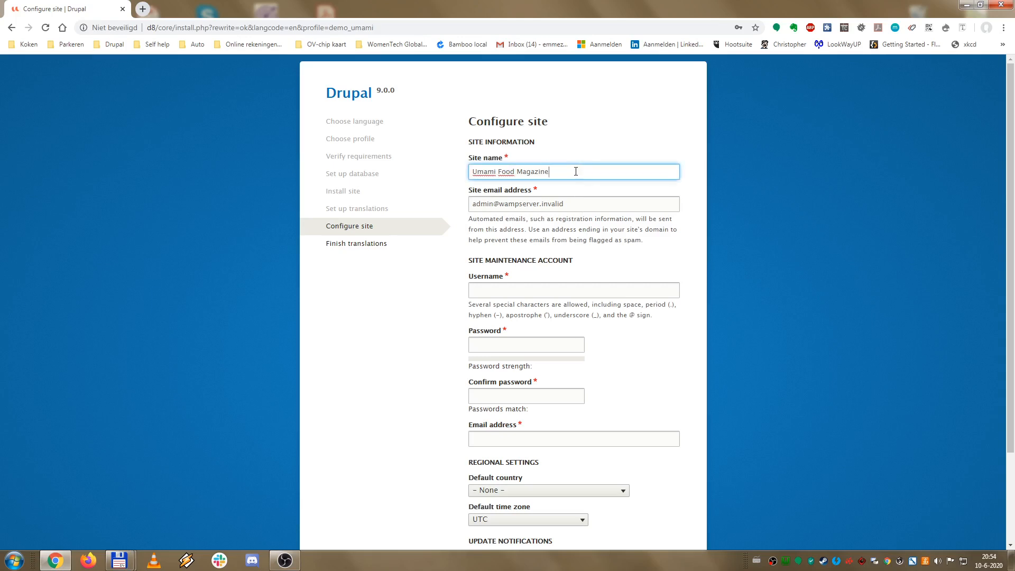
pyautogui.click(578, 291)
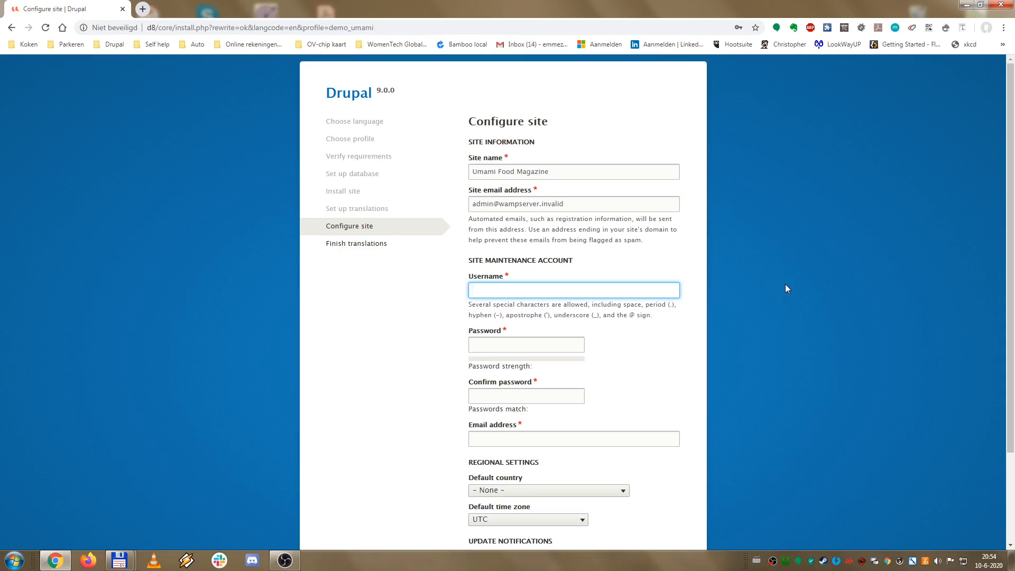
pyautogui.write('admin')
pyautogui.press('BackSpace')
pyautogui.press('BackSpace')
pyautogui.press('BackSpace')
pyautogui.press('BackSpace')
pyautogui.press('BackSpace')
pyautogui.write('Merel')
# Step: Enter a strong account password and repeat it in Confirm password so they match
pyautogui.click(557, 344)
pyautogui.scroll(-1, 814, 327)
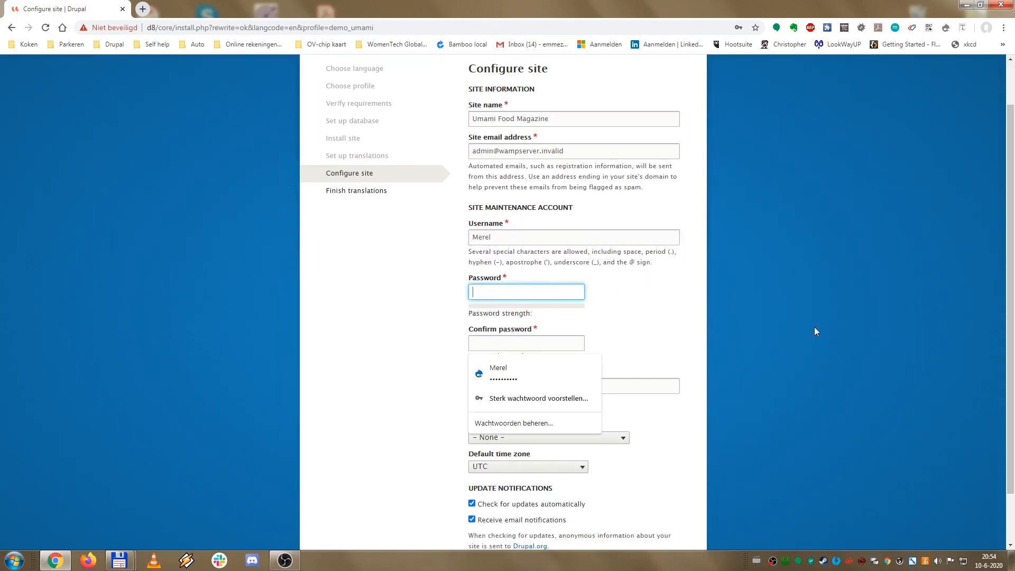
pyautogui.write('•••••••')
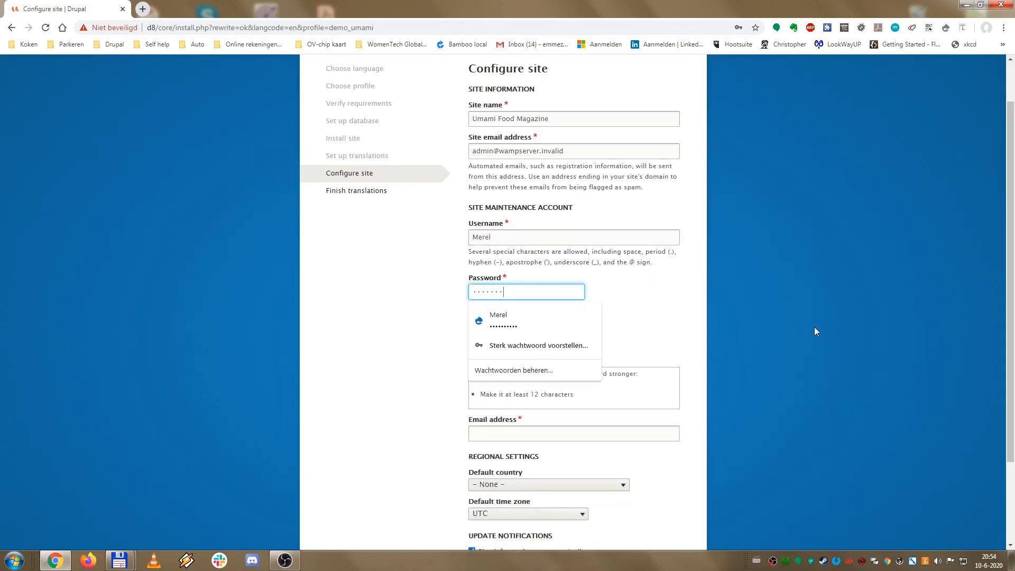
pyautogui.write('•')
pyautogui.press('Tab')
pyautogui.click(529, 292)
pyautogui.write('••••••')
pyautogui.press('Tab')
pyautogui.write('•••••••••')
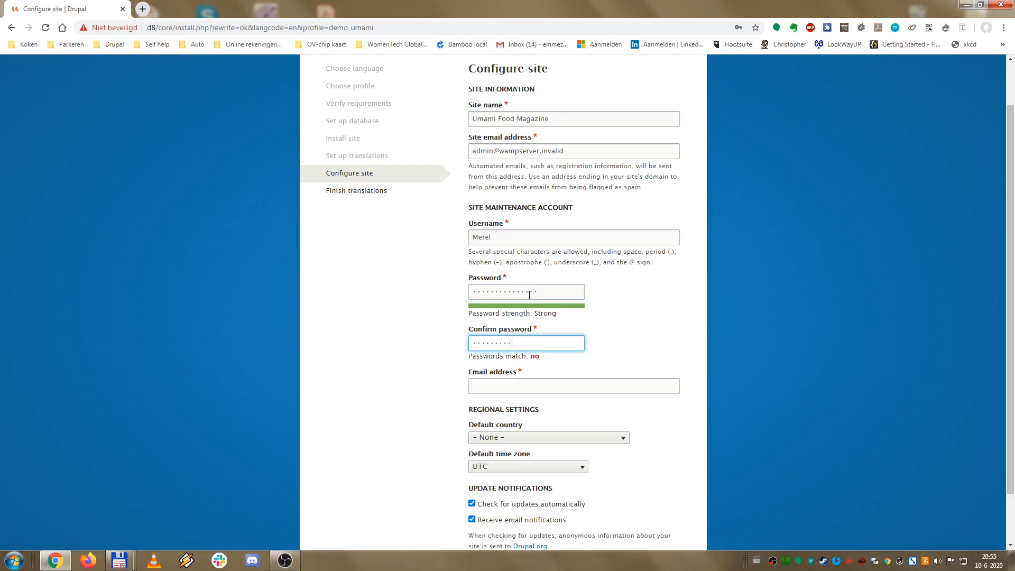
pyautogui.write('•')
pyautogui.click(576, 386)
pyautogui.scroll(-2, 785, 359)
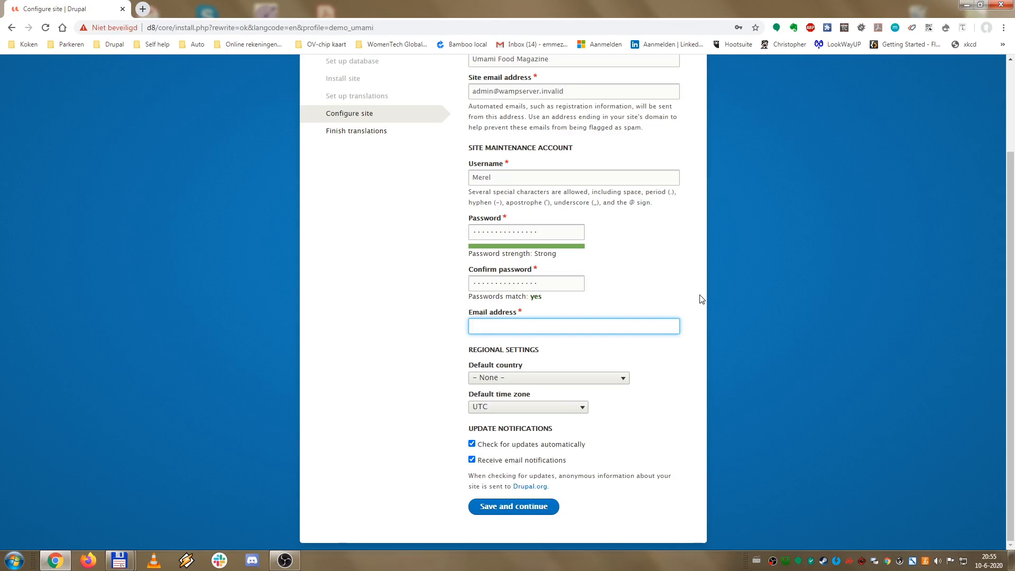
# Step: Copy the site email address into the account Email address field
pyautogui.tripleClick(584, 93)
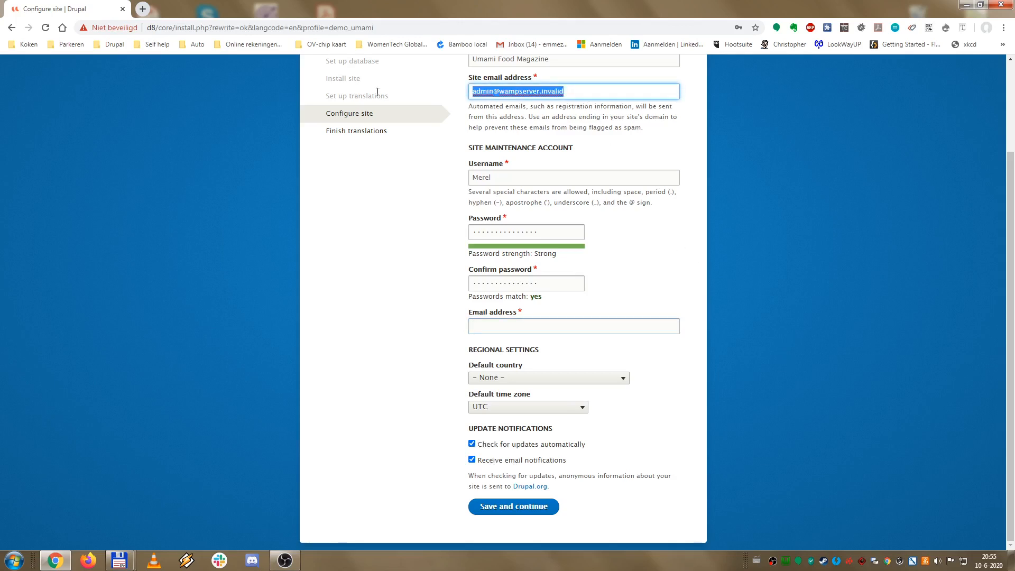
pyautogui.hotkey('ctrl', 'c')
pyautogui.click(487, 326)
pyautogui.hotkey('ctrl', 'v')
pyautogui.click(487, 325)
pyautogui.hotkey('ctrl', 'v')
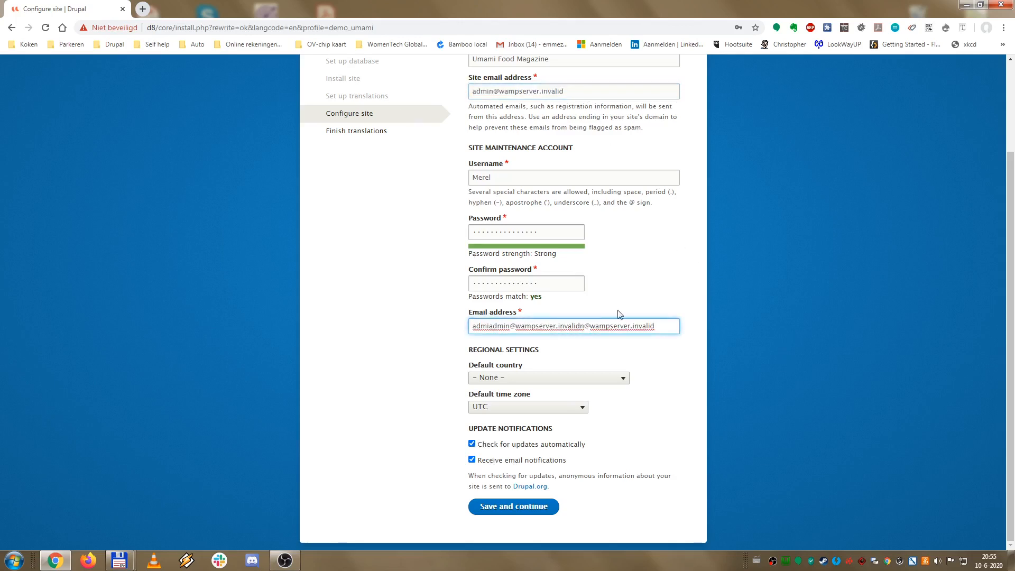
pyautogui.moveTo(659, 326); pyautogui.dragTo(423, 312)
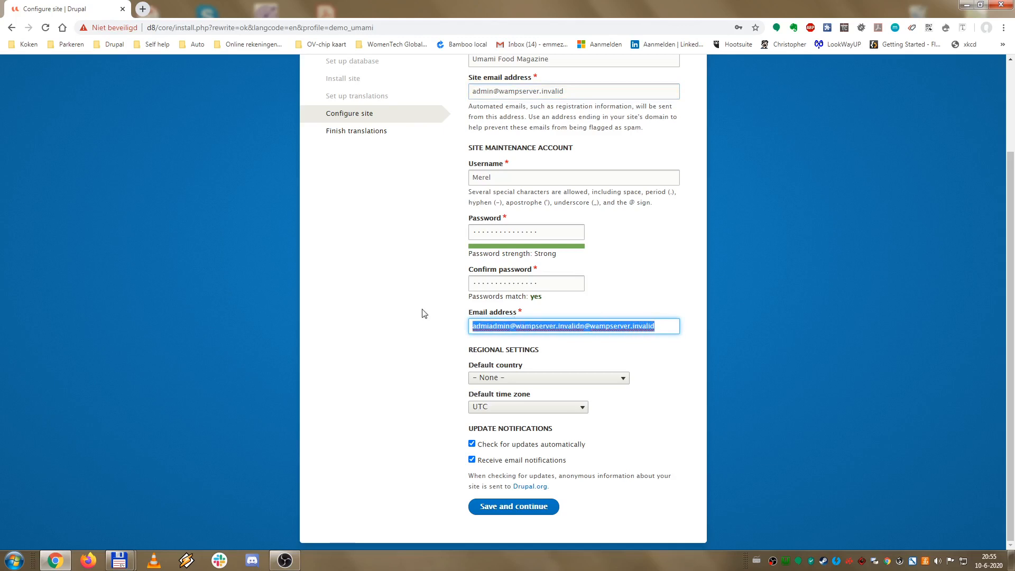
pyautogui.hotkey('ctrl', 'v')
pyautogui.click(792, 345)
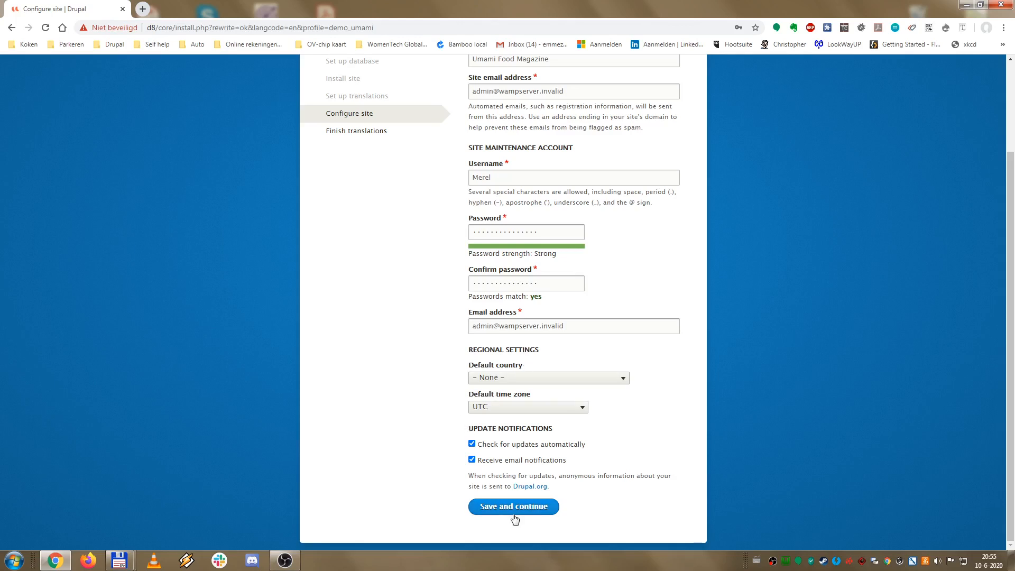
# Step: Set Netherlands as the default country and browse the time zone list
pyautogui.click(529, 378)
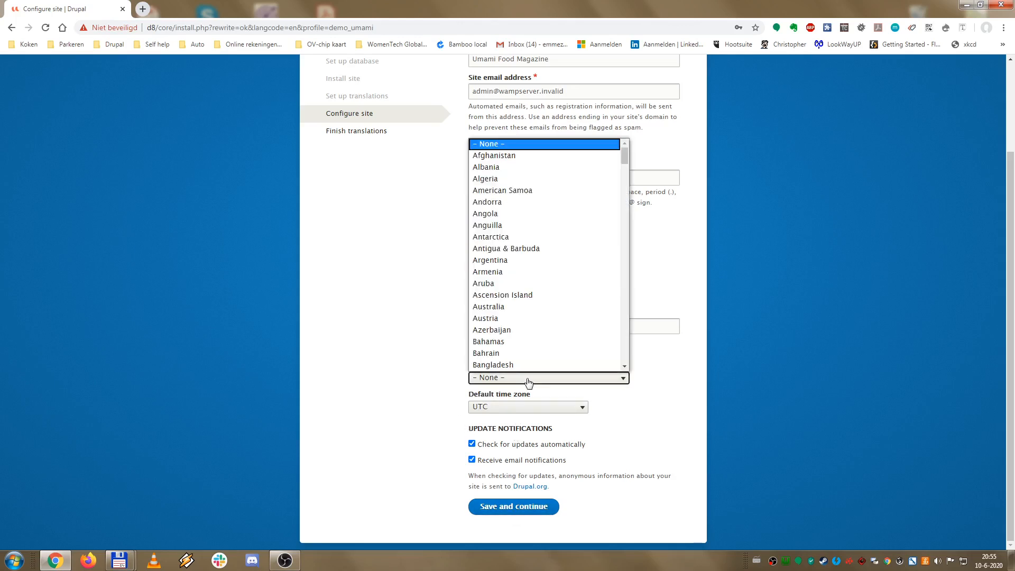
pyautogui.moveTo(625, 157); pyautogui.dragTo(626, 284)
pyautogui.click(560, 246)
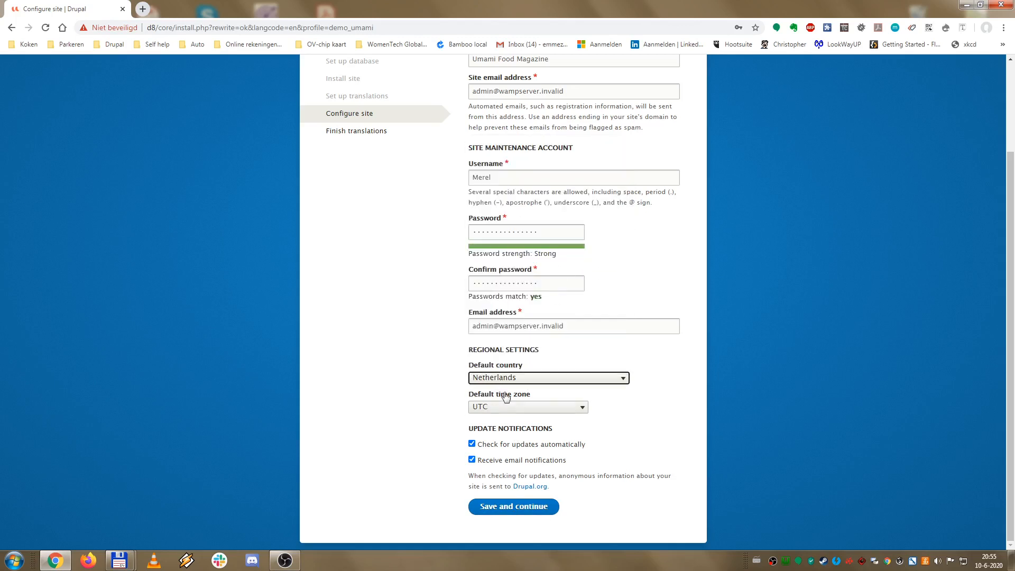
pyautogui.click(507, 407)
pyautogui.moveTo(584, 391); pyautogui.dragTo(584, 328)
pyautogui.click(551, 369)
# Step: Pick Europe/Amsterdam as time zone, save, and dismiss the browser's password prompt
pyautogui.click(535, 506)
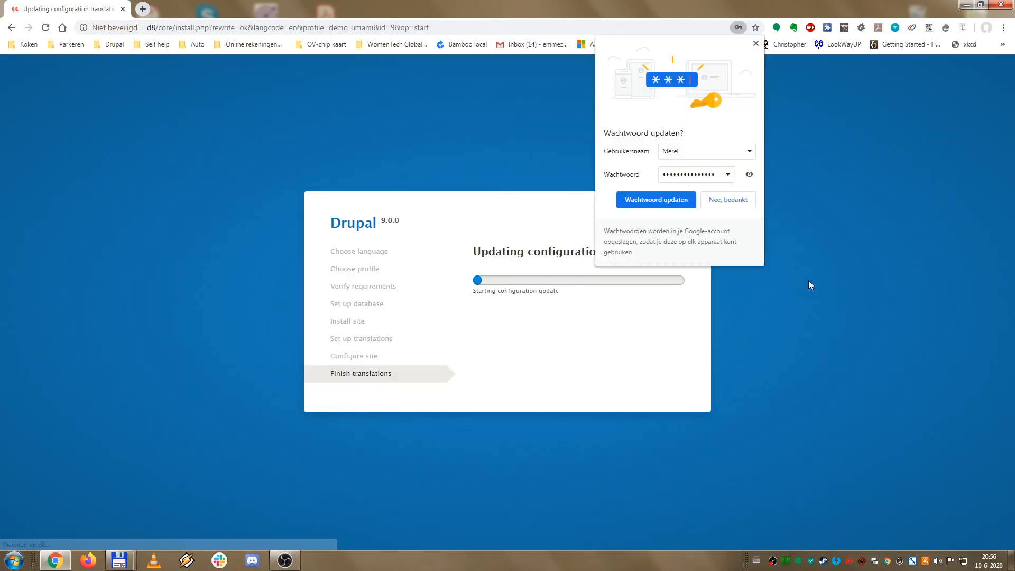
pyautogui.click(686, 204)
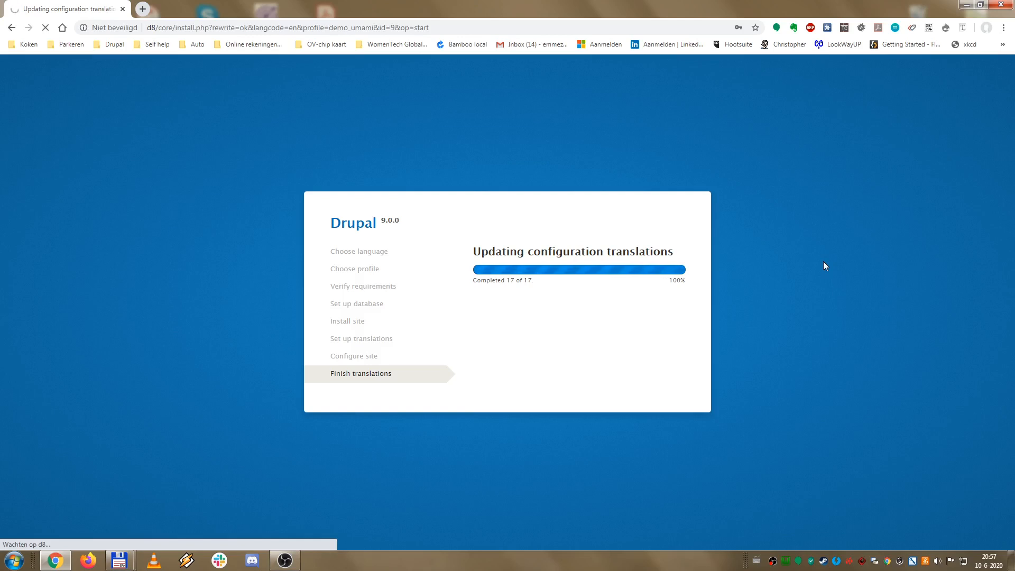
pyautogui.click(285, 560)
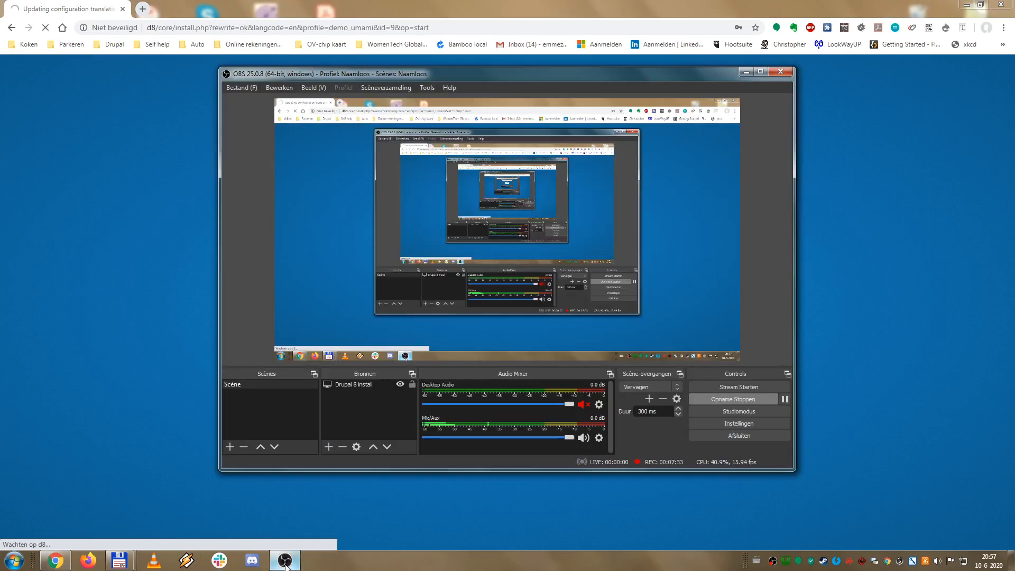
pyautogui.click(803, 456)
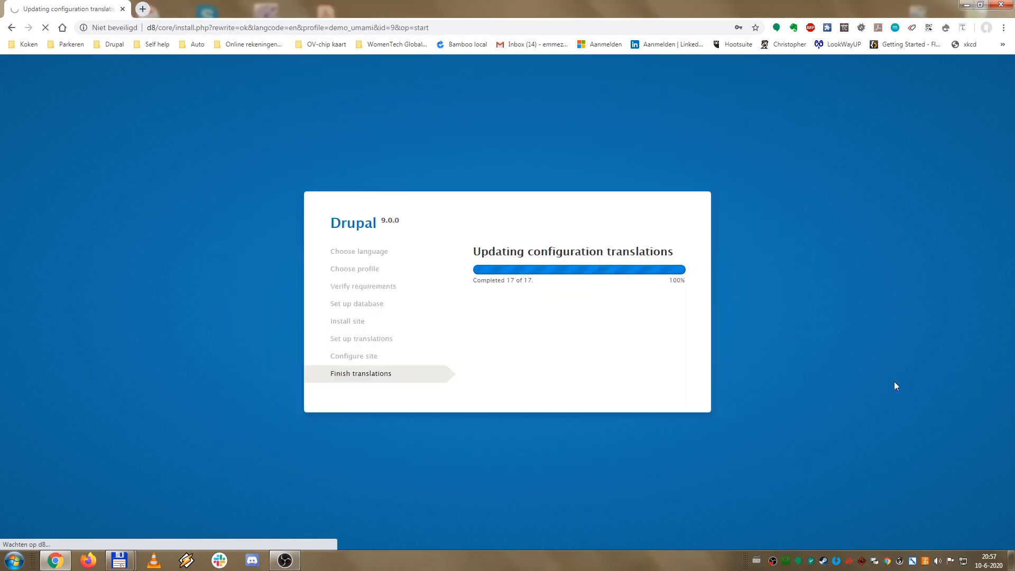